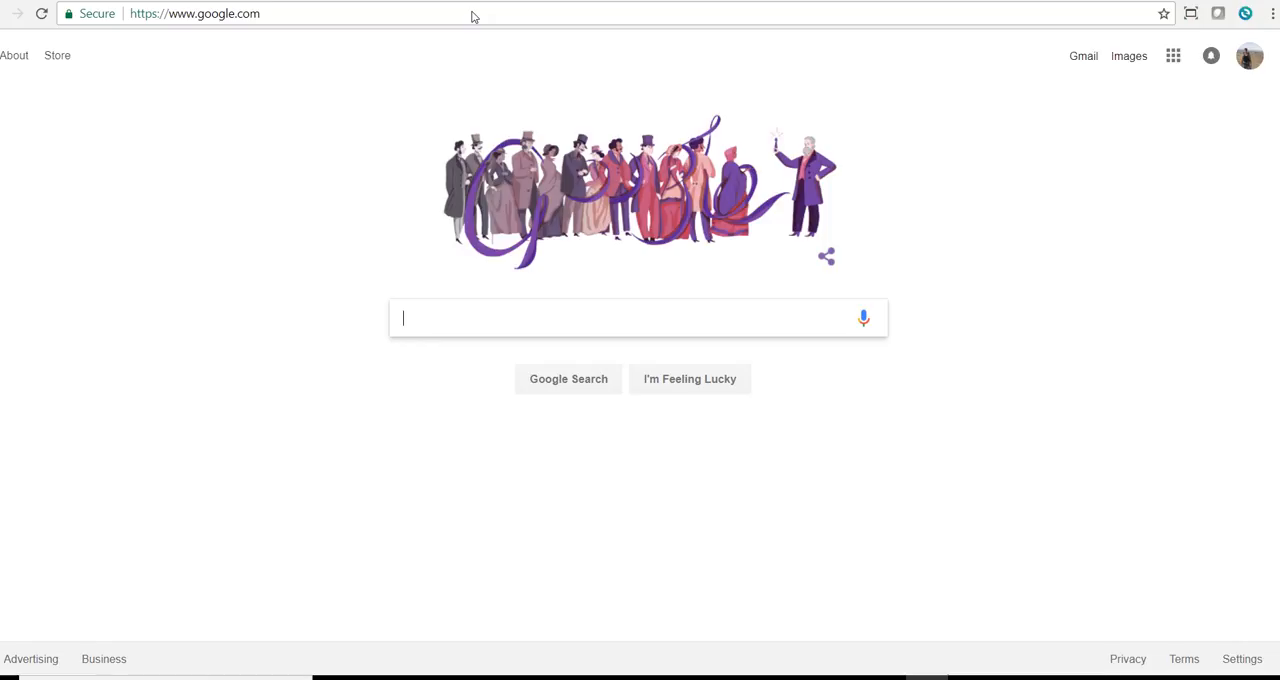
# Search Google for "nex coin".
pyautogui.write('NR')
pyautogui.press('BackSpace')
pyautogui.write('RC')
pyautogui.press('BackSpace')
pyautogui.press('BackSpace')
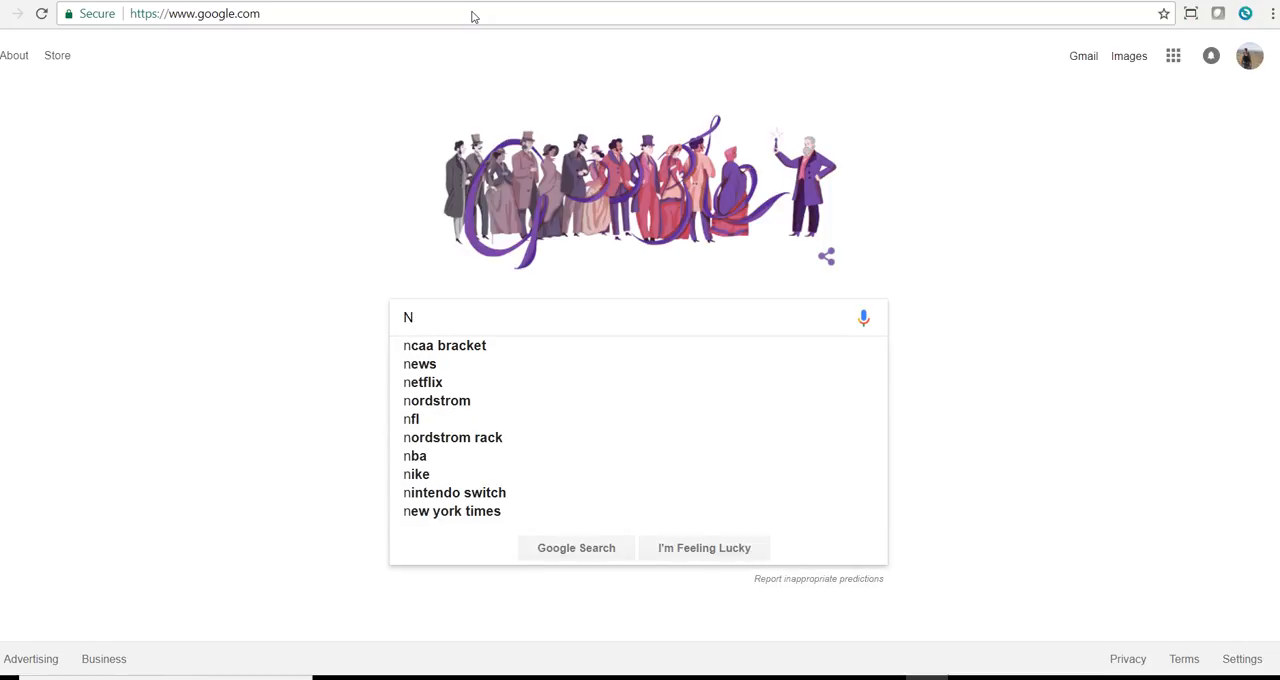
pyautogui.write('R')
pyautogui.press('BackSpace')
pyautogui.write('EC')
pyautogui.press('BackSpace')
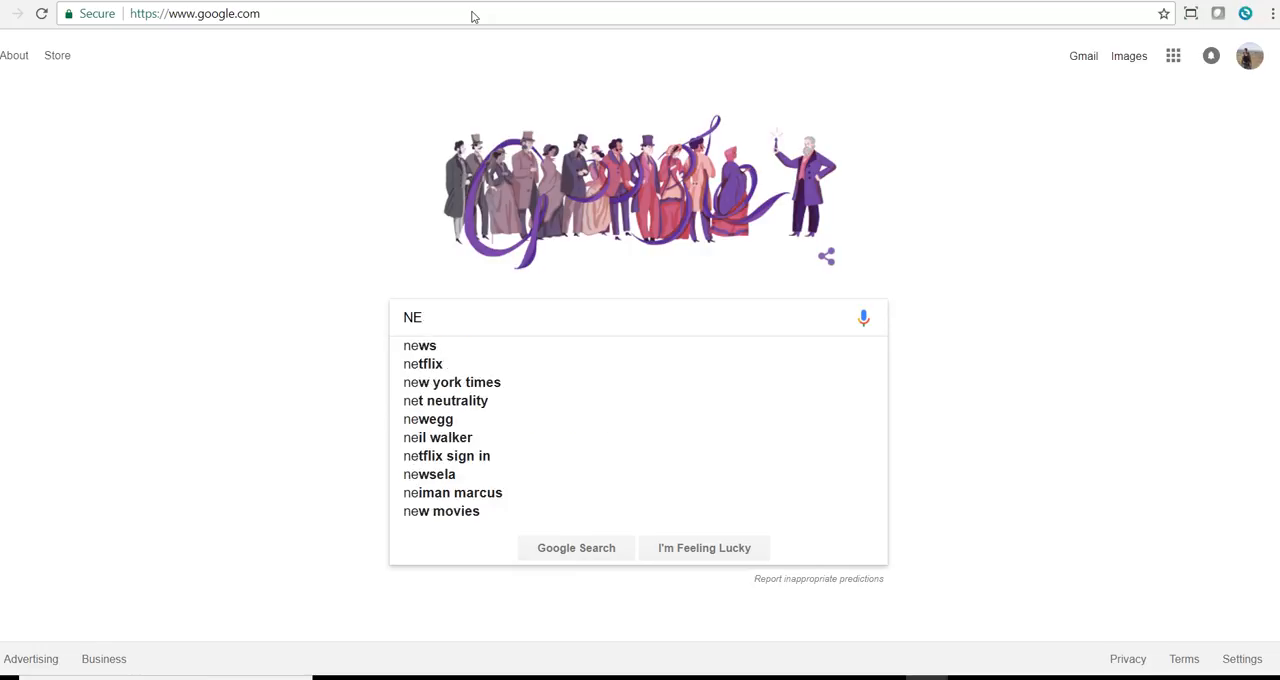
pyautogui.write('X c')
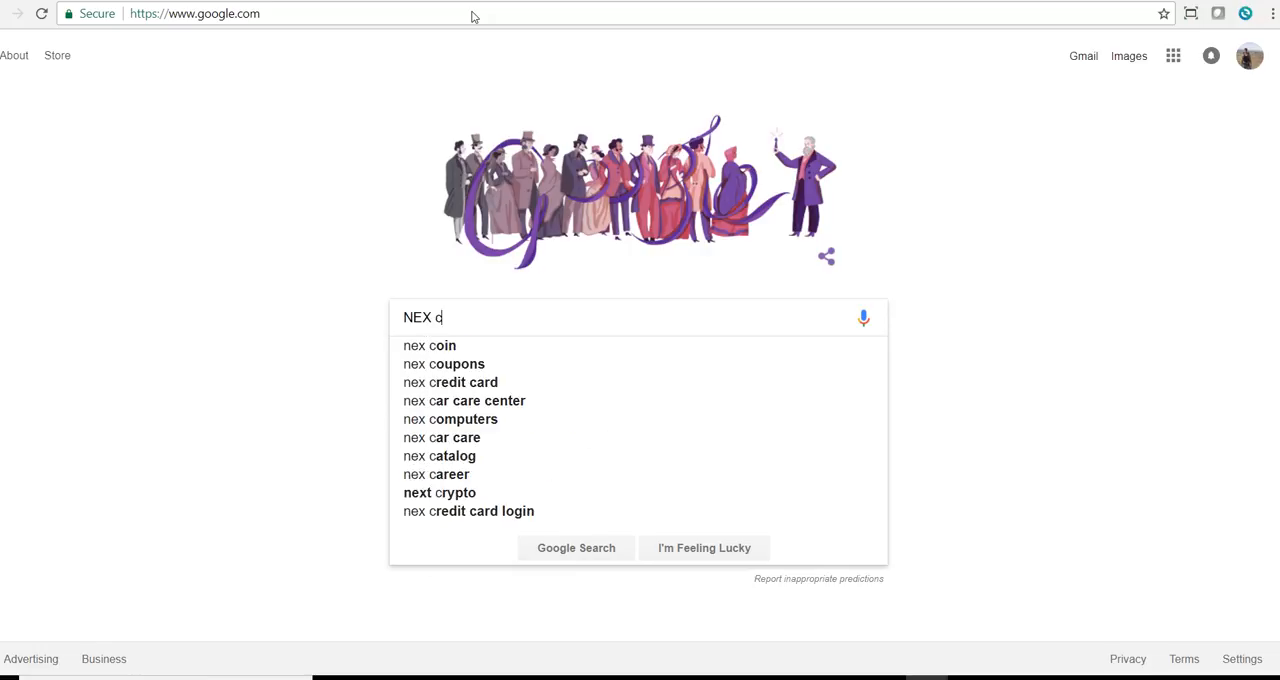
pyautogui.press('Down')
pyautogui.press('Return')
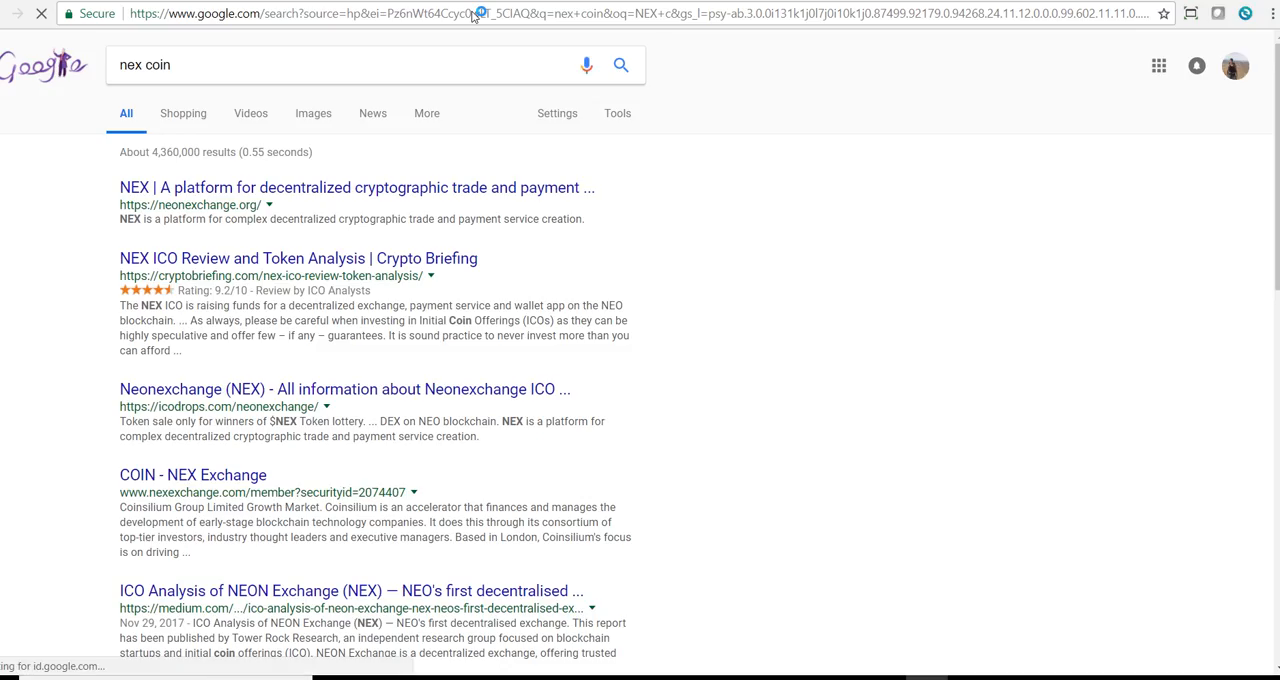
# Open the neonexchange.org site from the search results and go to its lottery registration page.
pyautogui.click(289, 194)
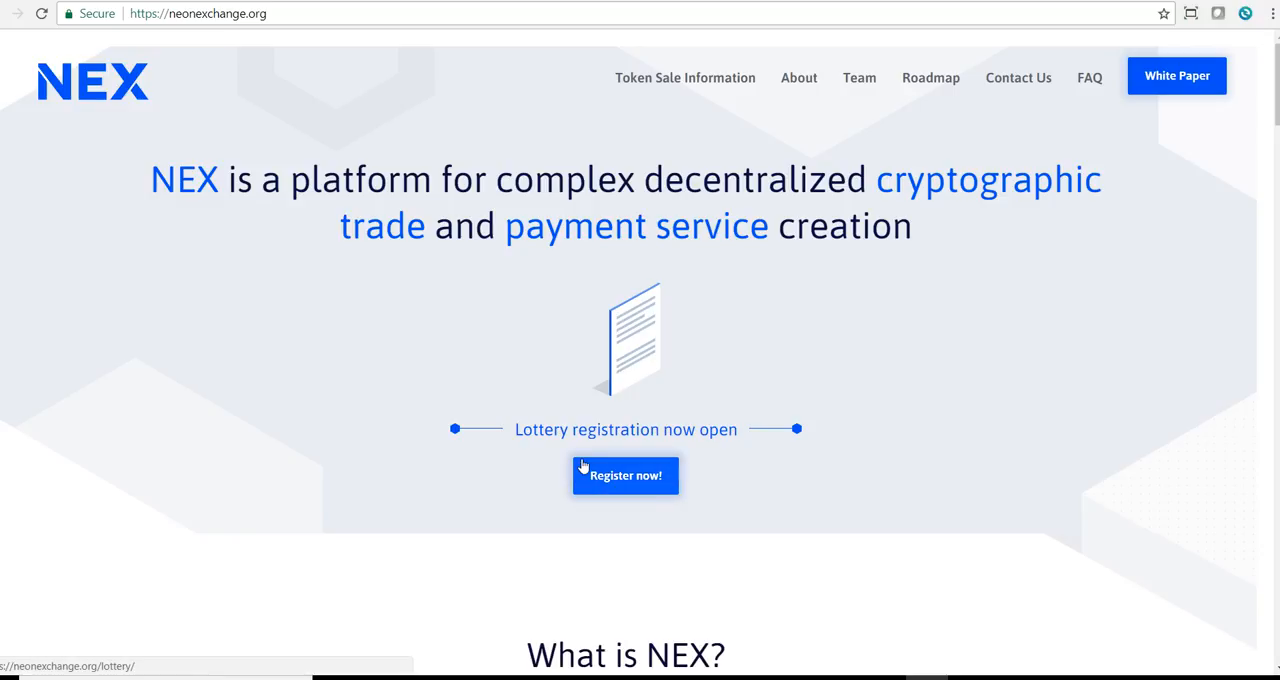
pyautogui.click(666, 484)
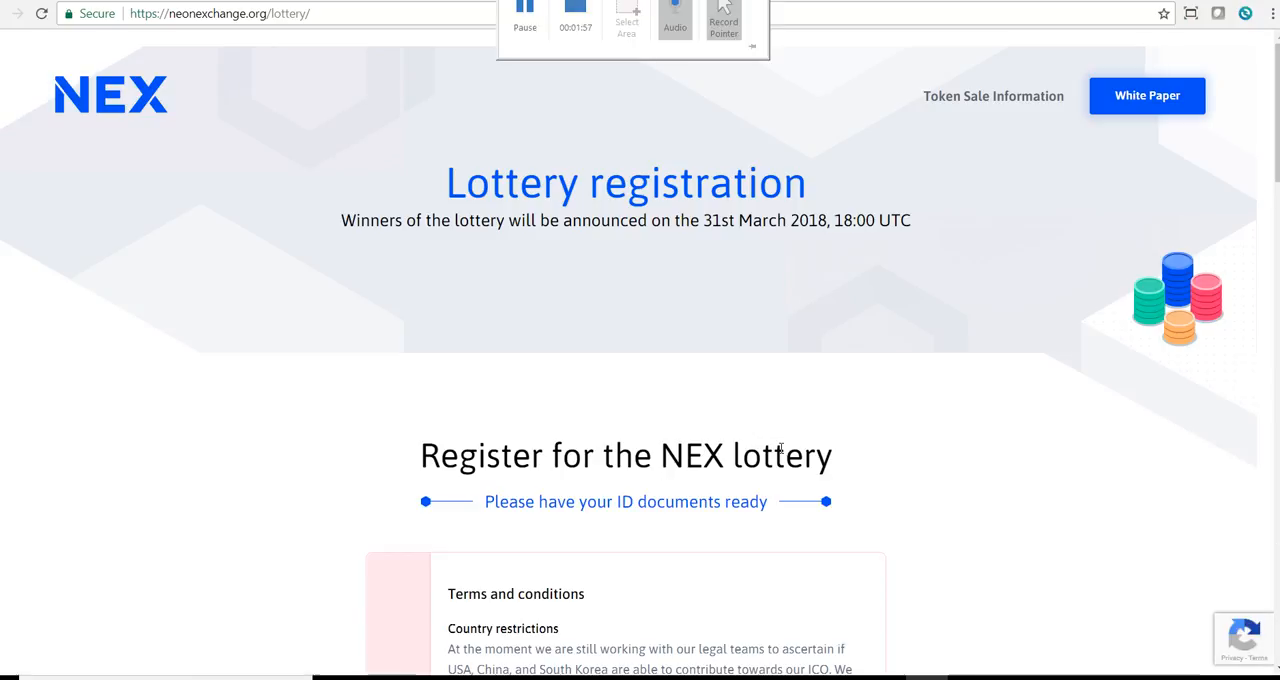
# Install the NEX browser extension from the contribution wallet addresses section of the lottery terms.
pyautogui.moveTo(1277, 157); pyautogui.dragTo(1277, 263)
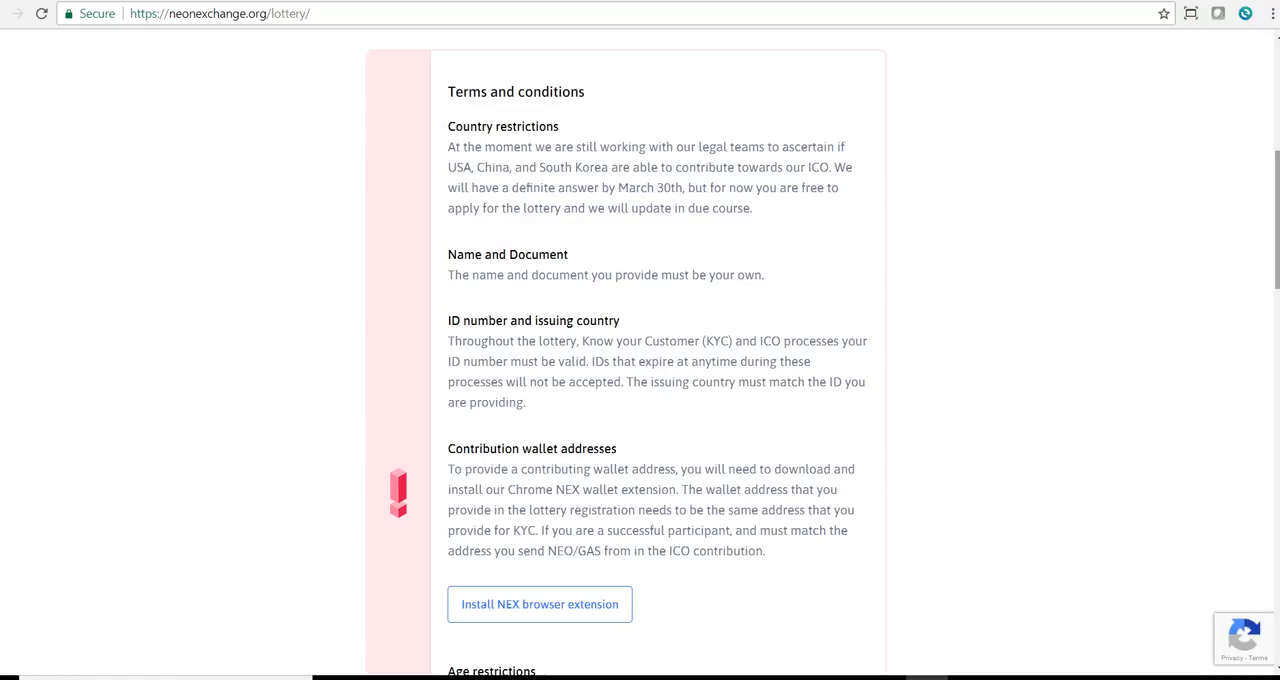
pyautogui.click(583, 618)
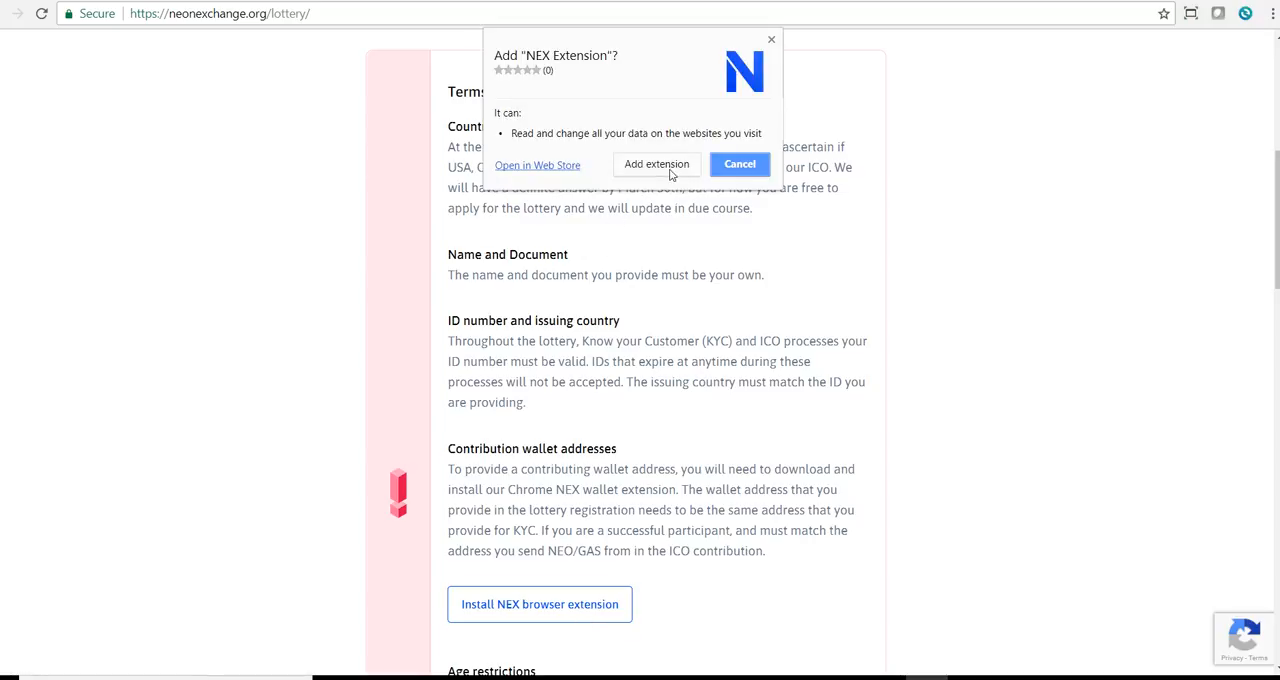
pyautogui.click(671, 175)
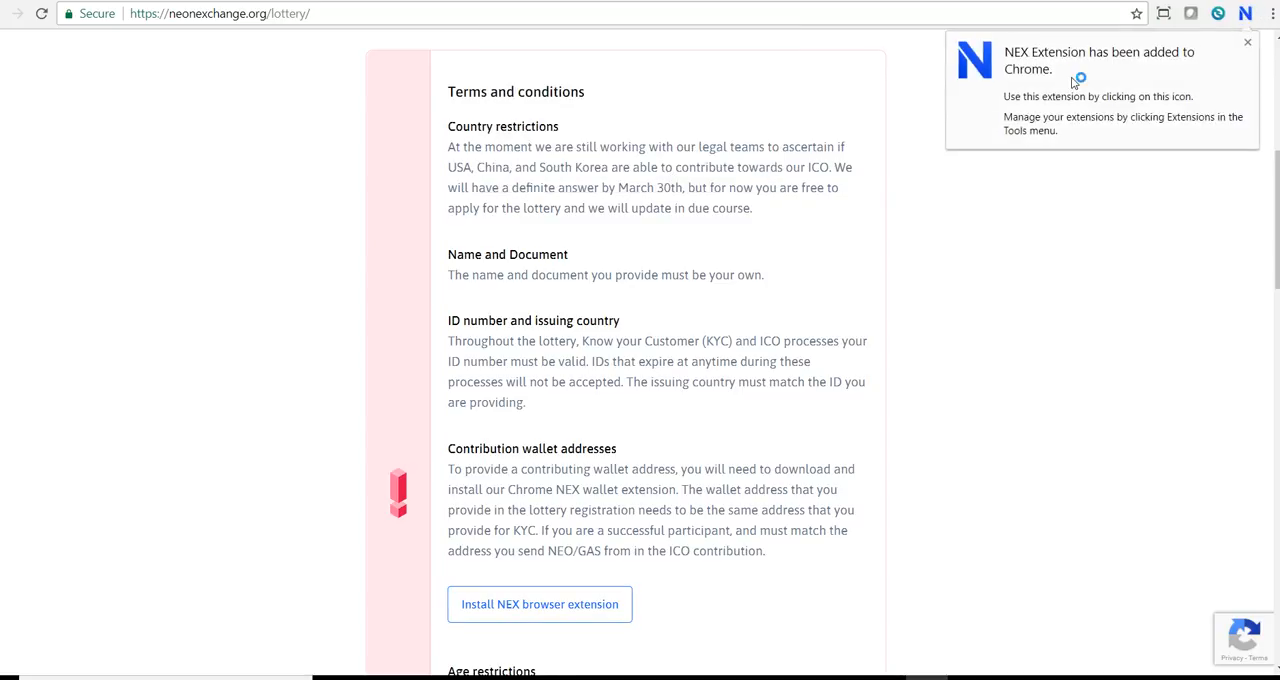
# Open the NEX extension, go through its disclaimer to the end and accept the terms.
pyautogui.click(1246, 16)
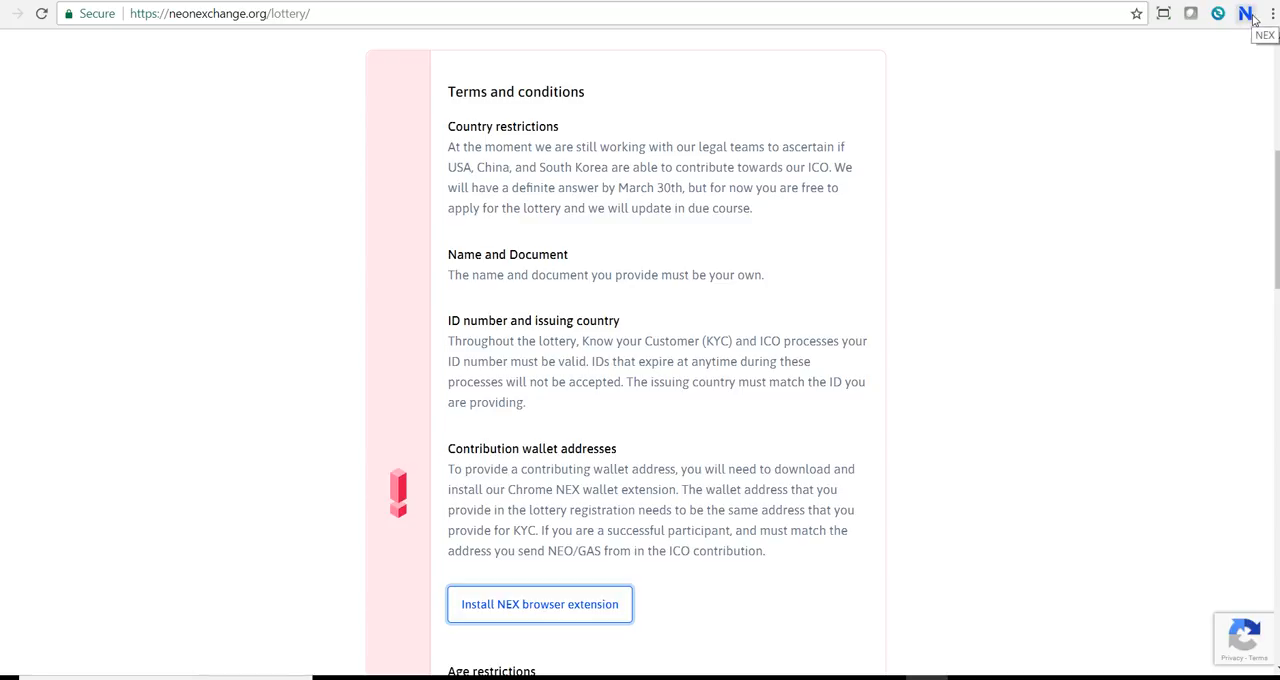
pyautogui.click(1247, 15)
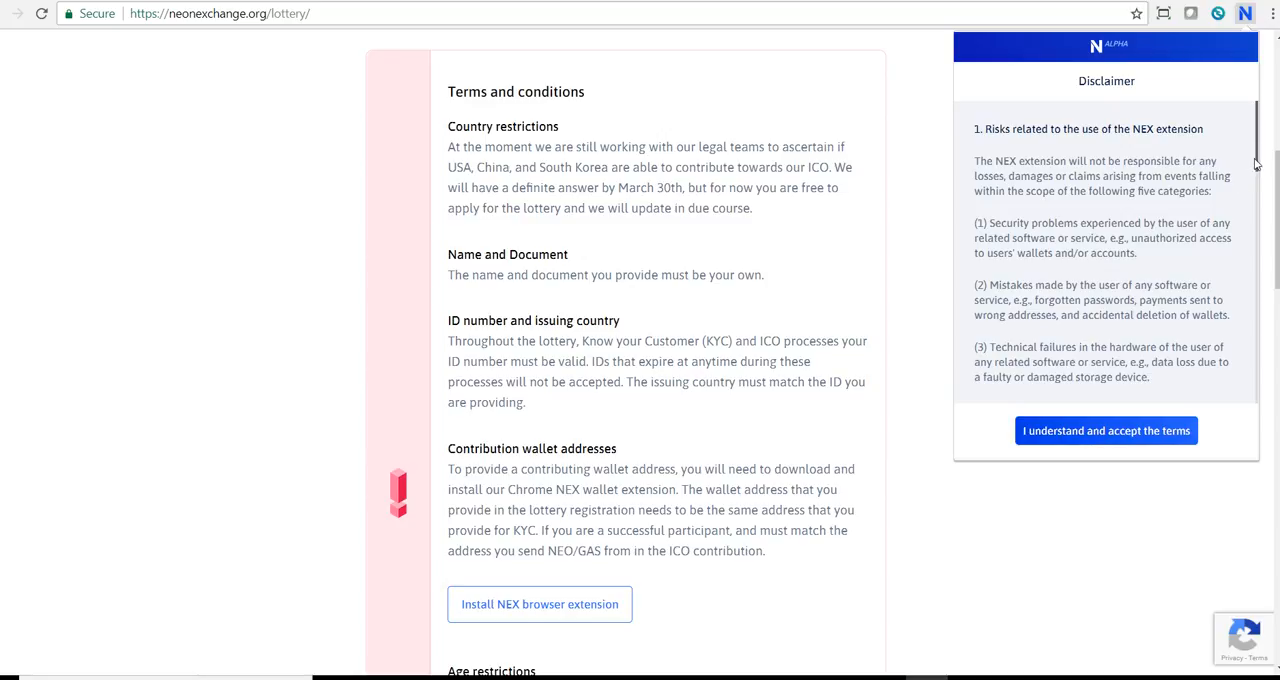
pyautogui.moveTo(1256, 164); pyautogui.dragTo(1249, 393)
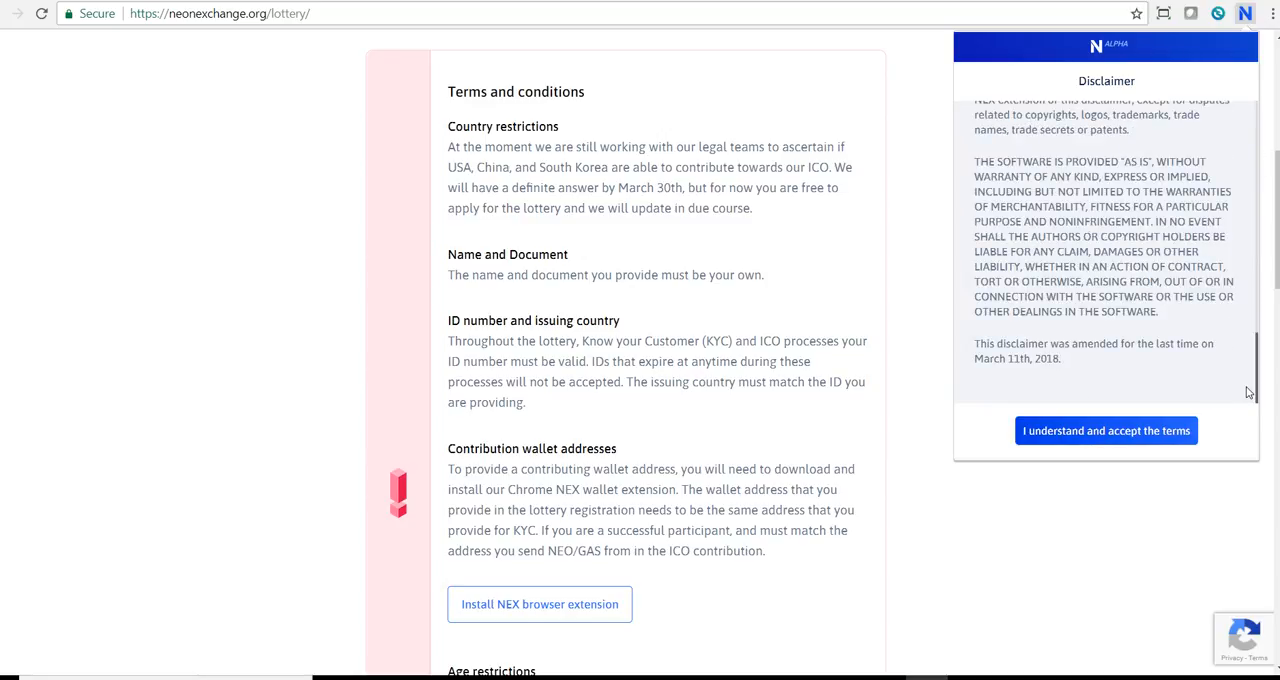
pyautogui.click(1110, 437)
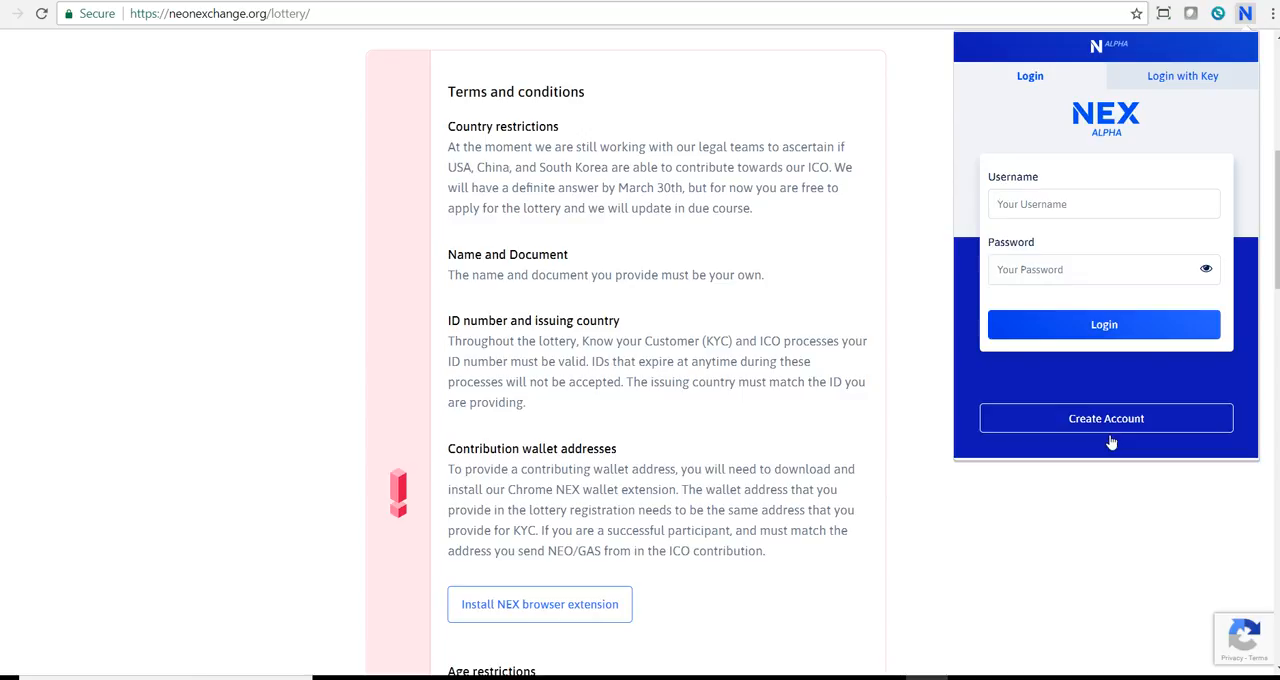
# Create a NEX account by filling in the username and a strong account password, and submit the form.
pyautogui.click(1116, 437)
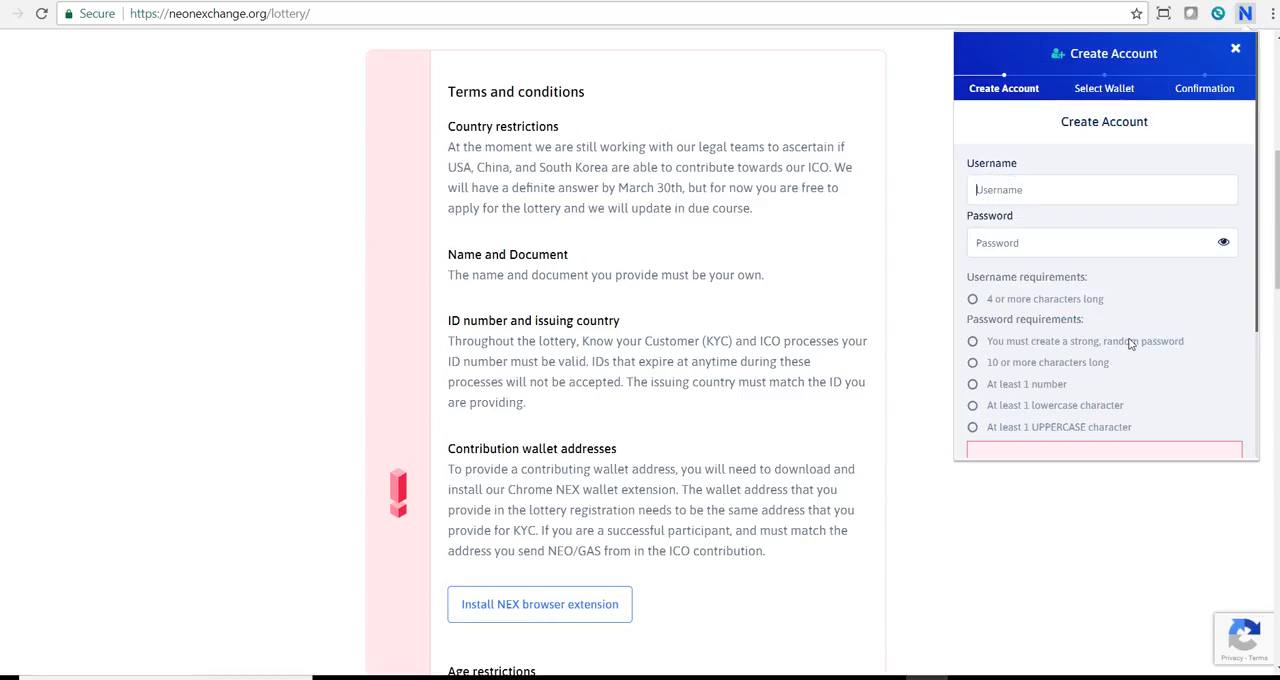
pyautogui.click(1104, 196)
pyautogui.write('kamran')
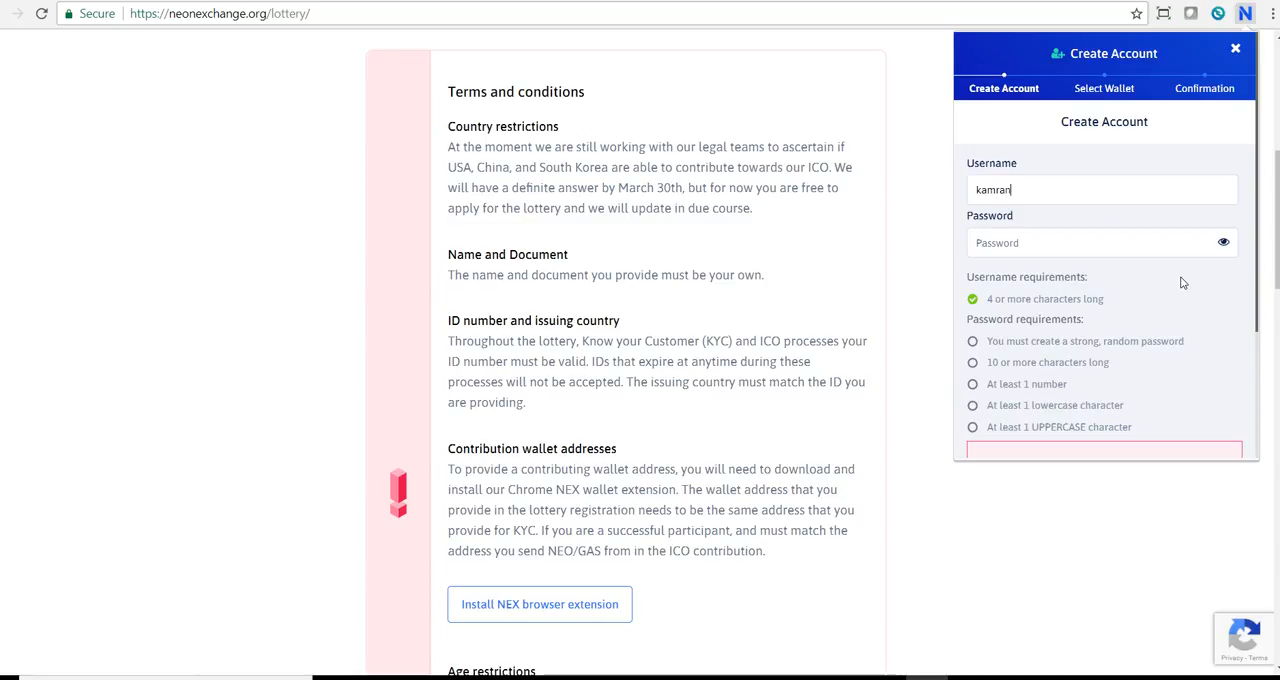
pyautogui.press('Tab')
pyautogui.write('••••••••')
pyautogui.press('BackSpace')
pyautogui.press('BackSpace')
pyautogui.press('BackSpace')
pyautogui.press('BackSpace')
pyautogui.press('BackSpace')
pyautogui.press('BackSpace')
pyautogui.press('BackSpace')
pyautogui.press('BackSpace')
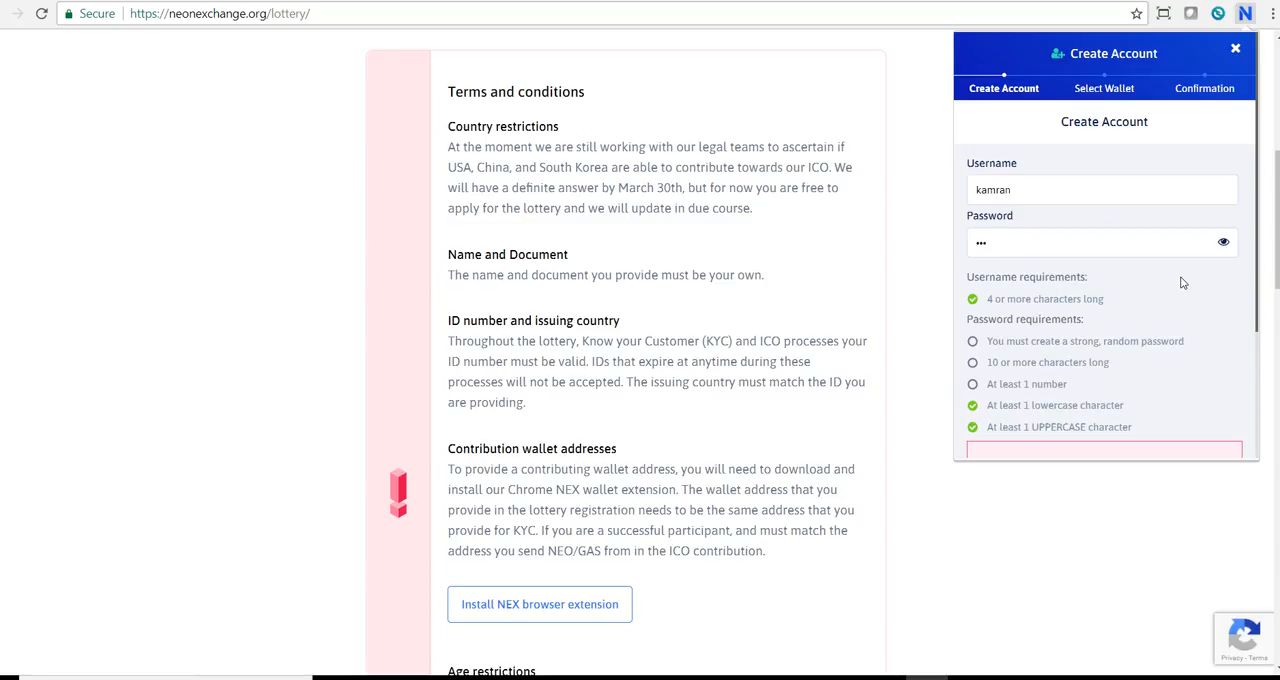
pyautogui.write('•••••••••••••••')
pyautogui.scroll(-3, 1257, 361)
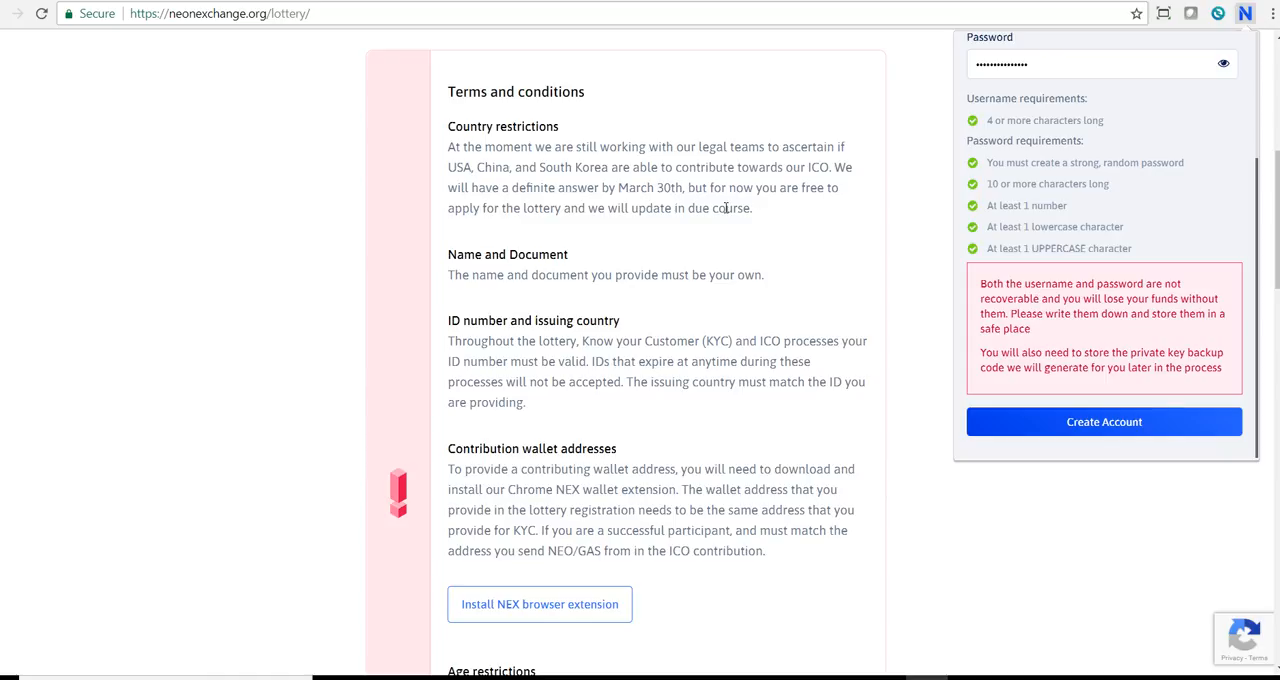
pyautogui.click(1070, 421)
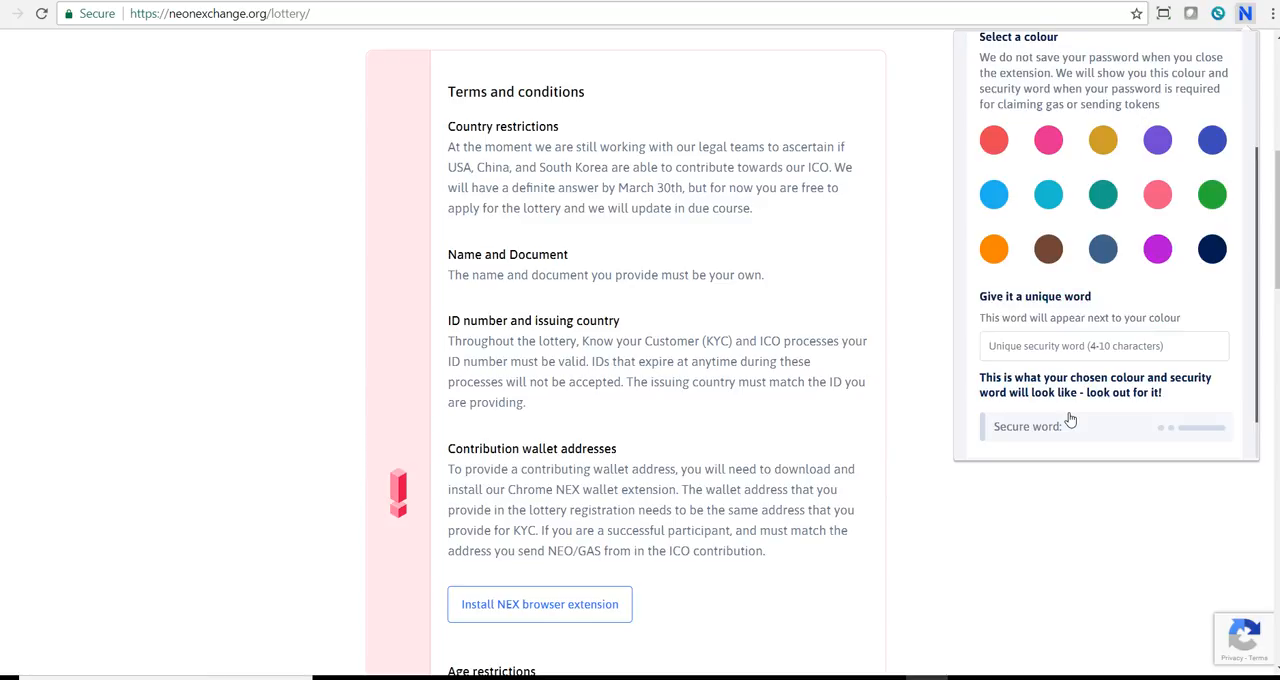
# Choose the bright pink security colour and fill in the unique security word for the account.
pyautogui.click(1046, 141)
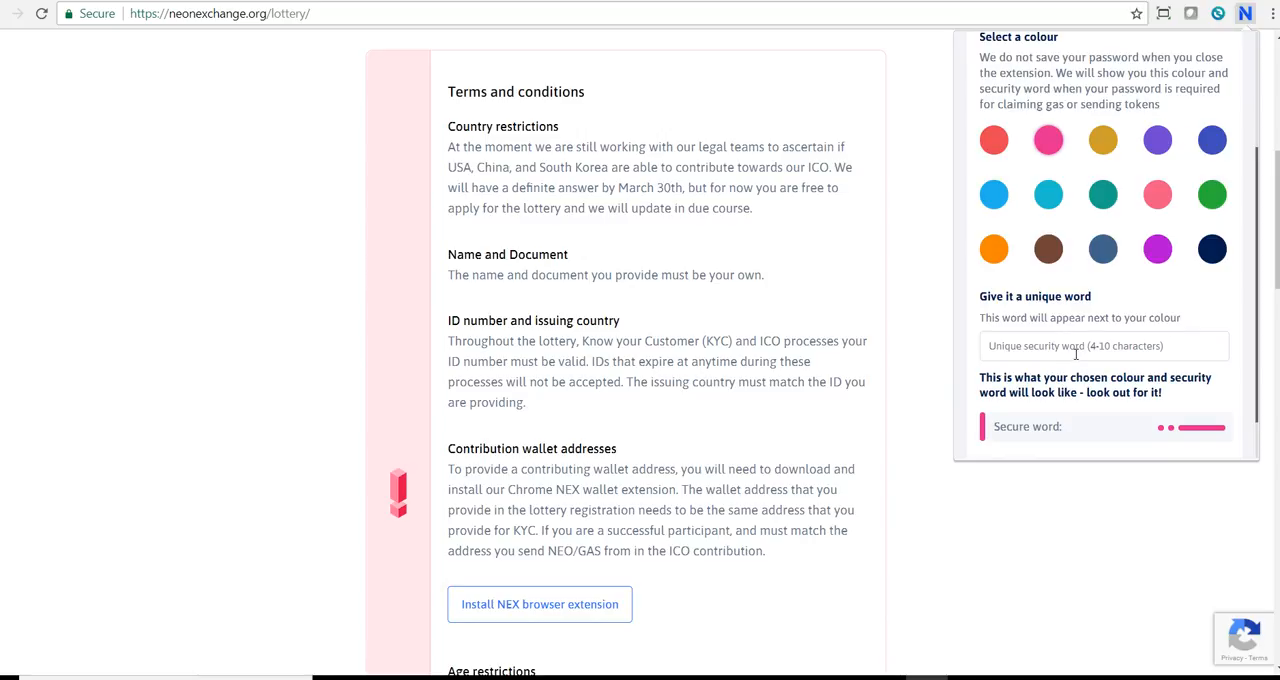
pyautogui.click(1075, 353)
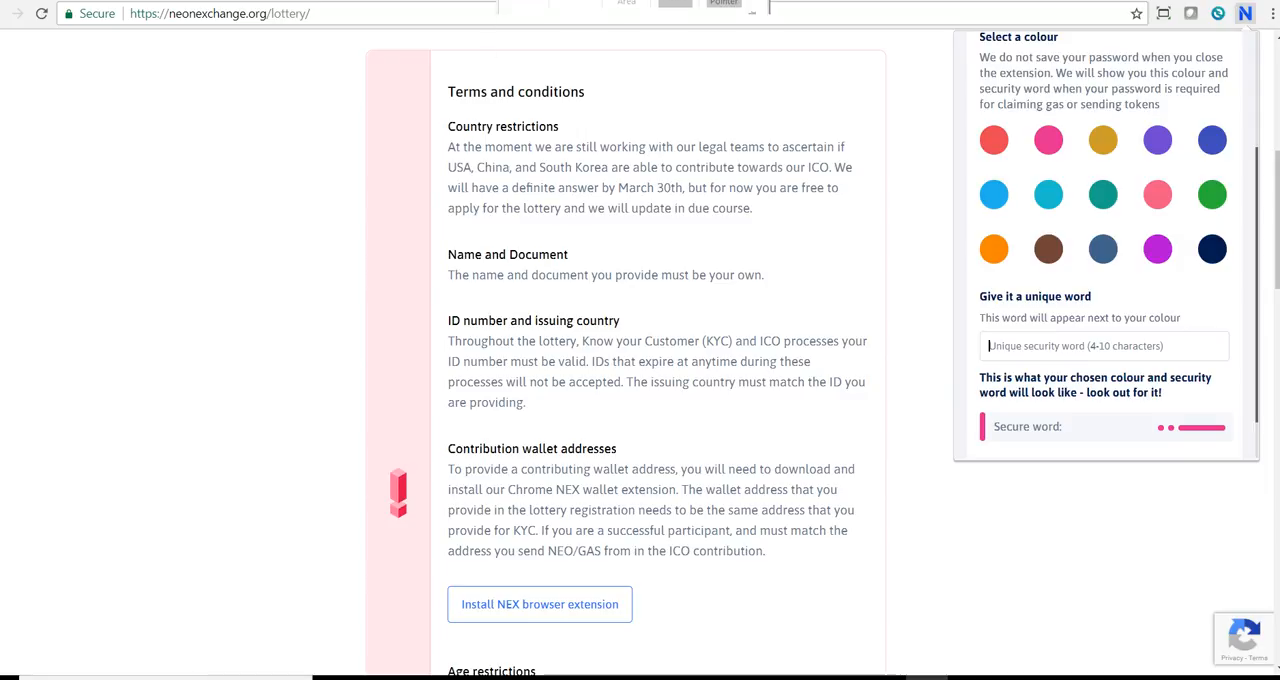
pyautogui.moveTo(560, 4)
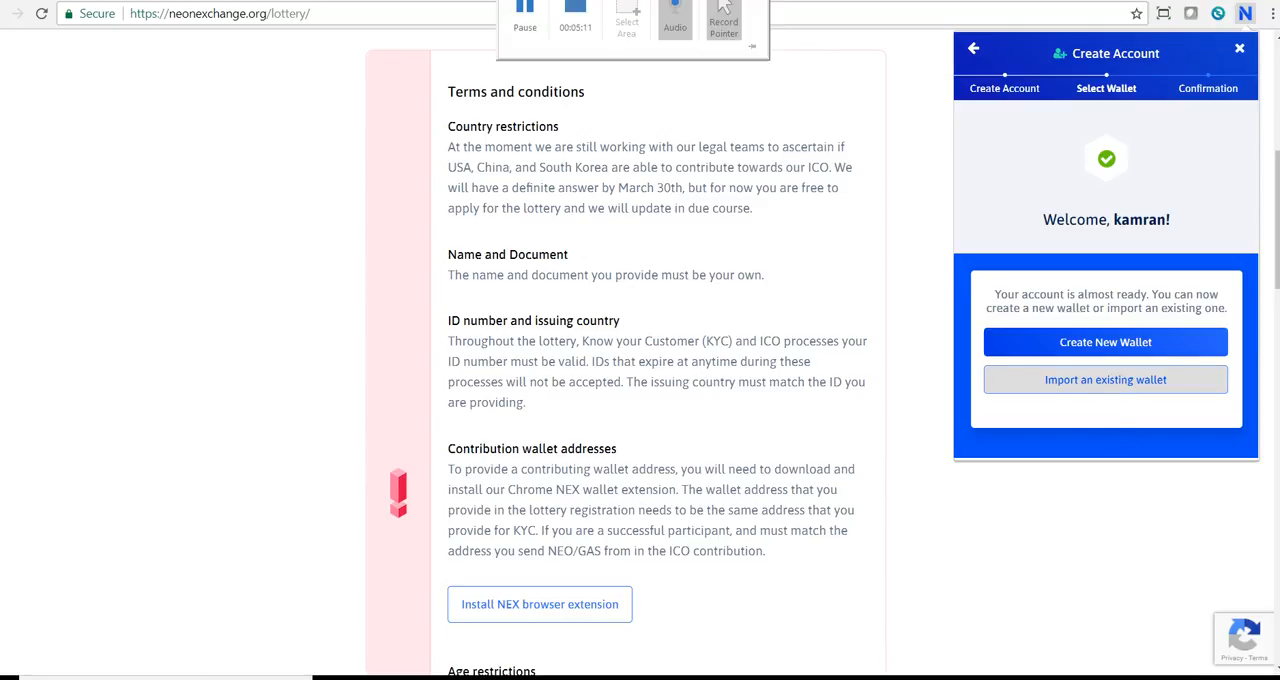
# Create a new wallet for the account, re-entering the account password to confirm it.
pyautogui.click(1062, 342)
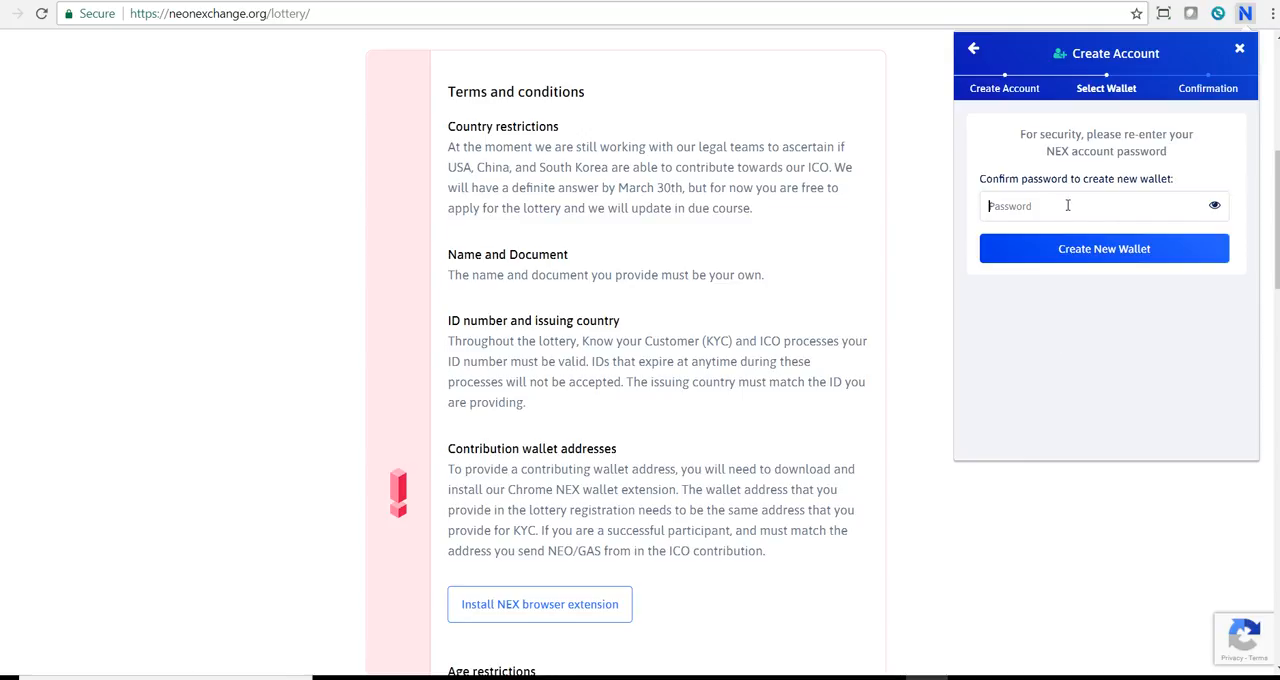
pyautogui.write('**************')
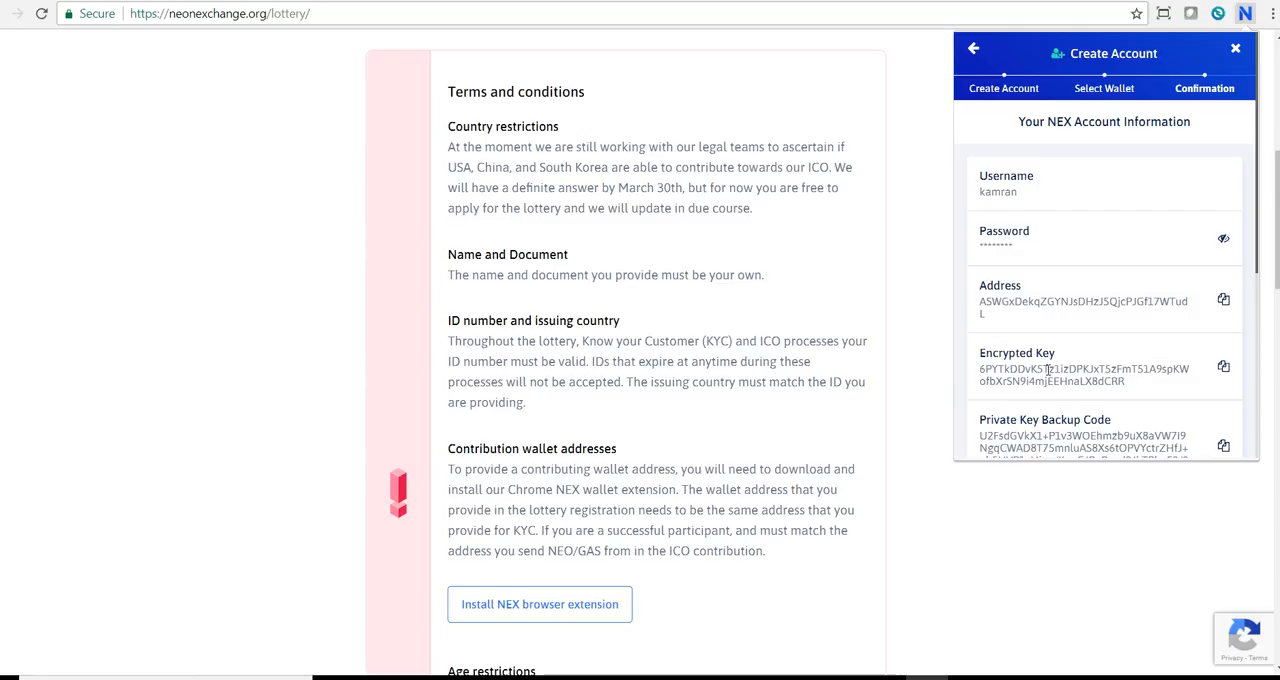
# Select the private key backup code, review the account information, mark it as saved and continue to the verification.
pyautogui.tripleClick(1036, 436)
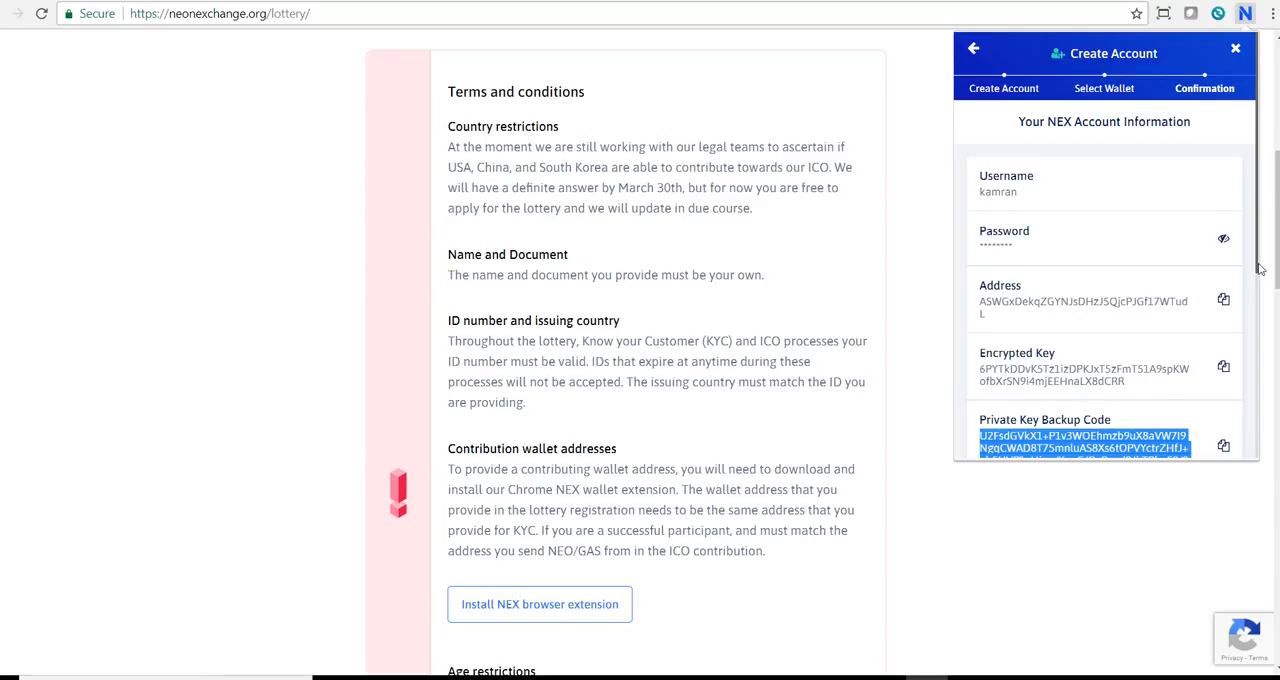
pyautogui.scroll(-2, 1258, 272)
pyautogui.scroll(-3, 1256, 358)
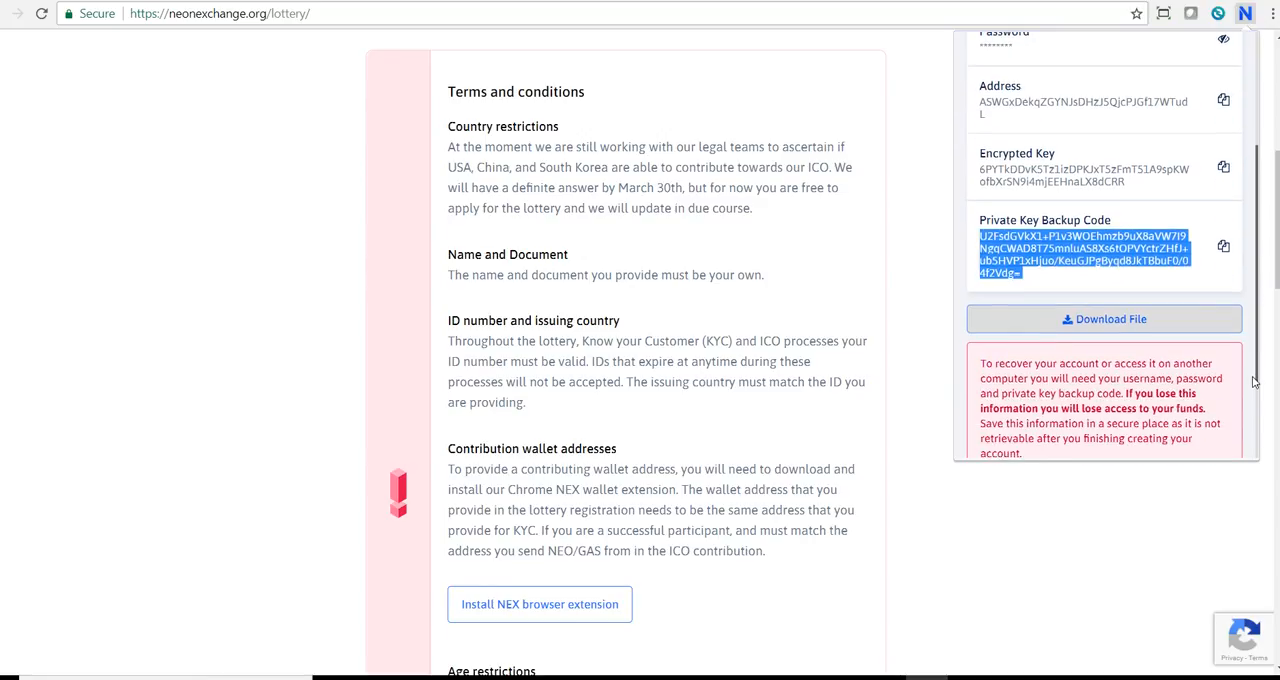
pyautogui.scroll(-3, 1238, 441)
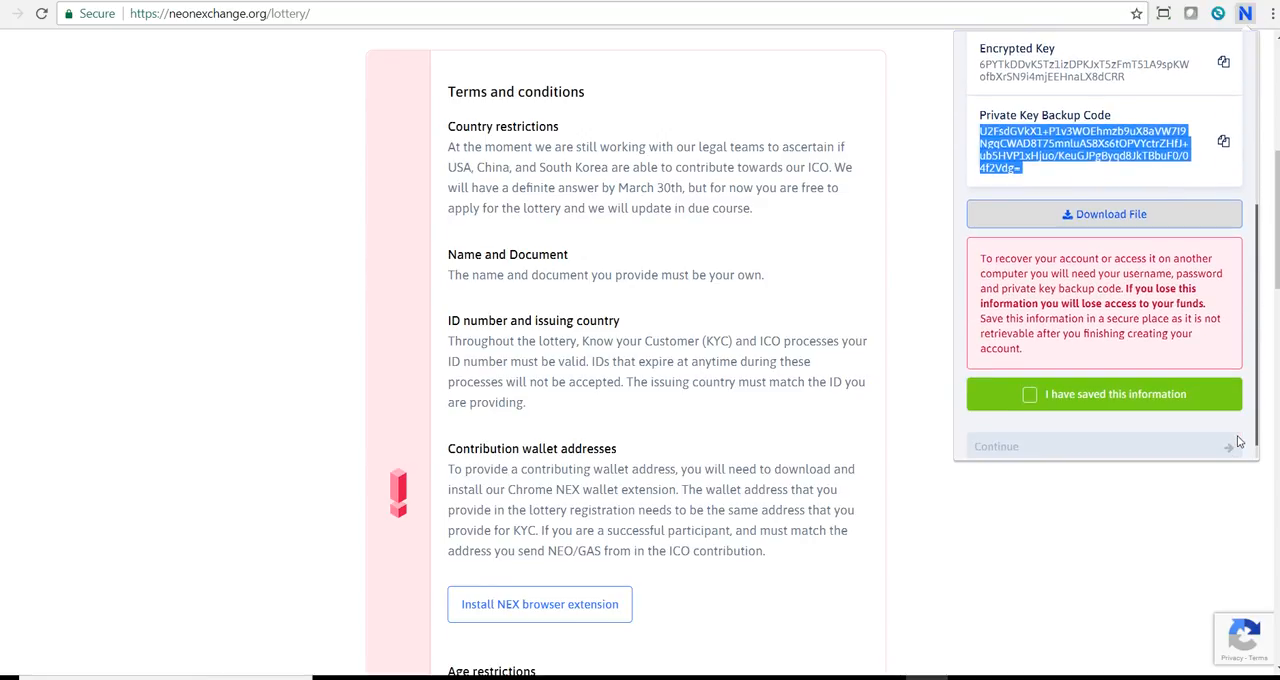
pyautogui.scroll(8, 1238, 441)
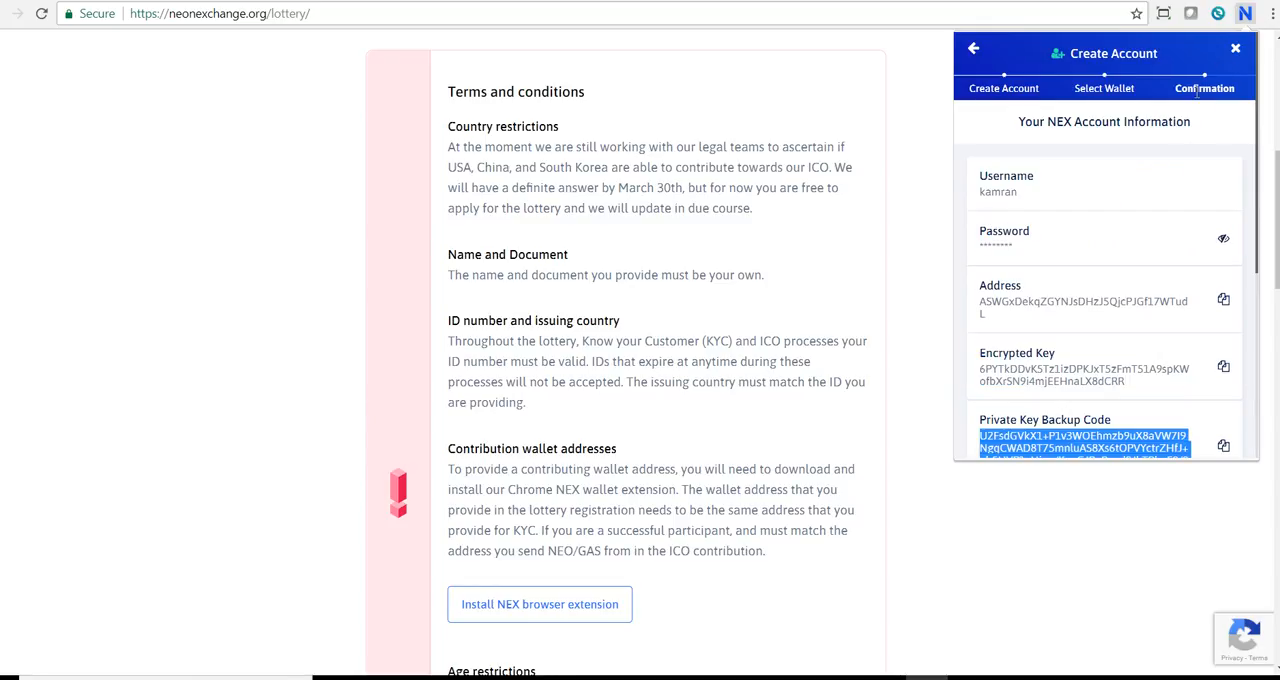
pyautogui.scroll(-5, 1256, 305)
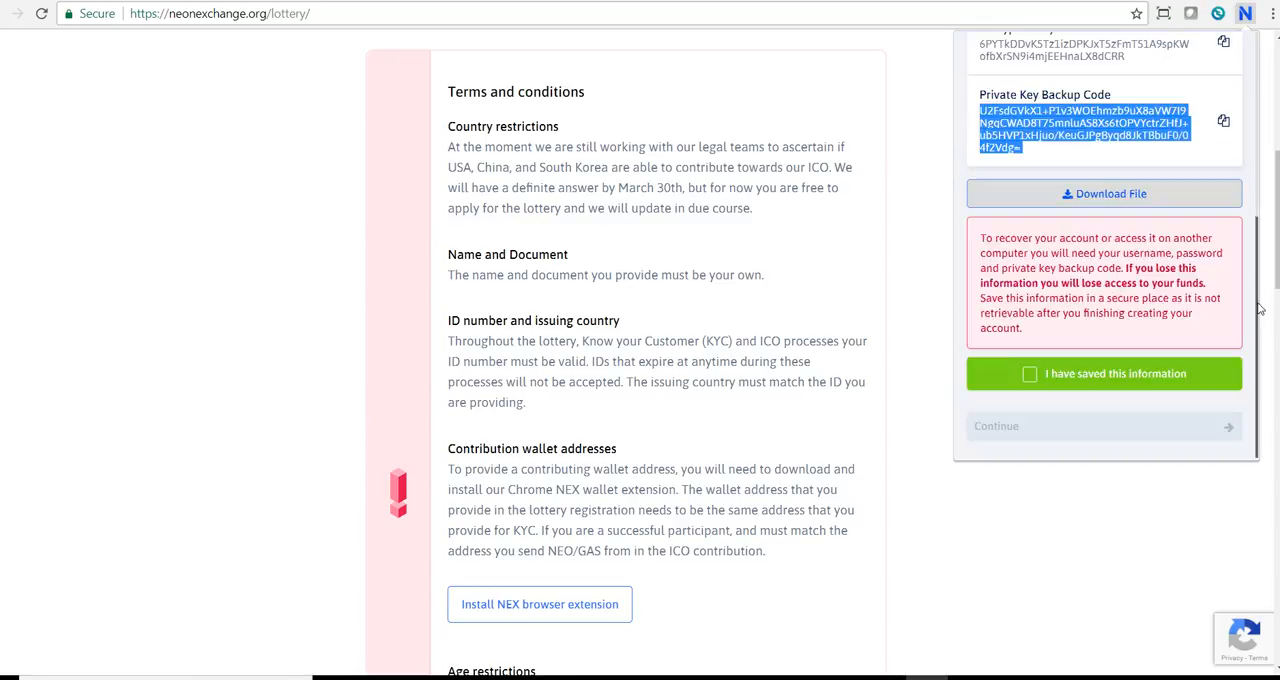
pyautogui.click(1039, 378)
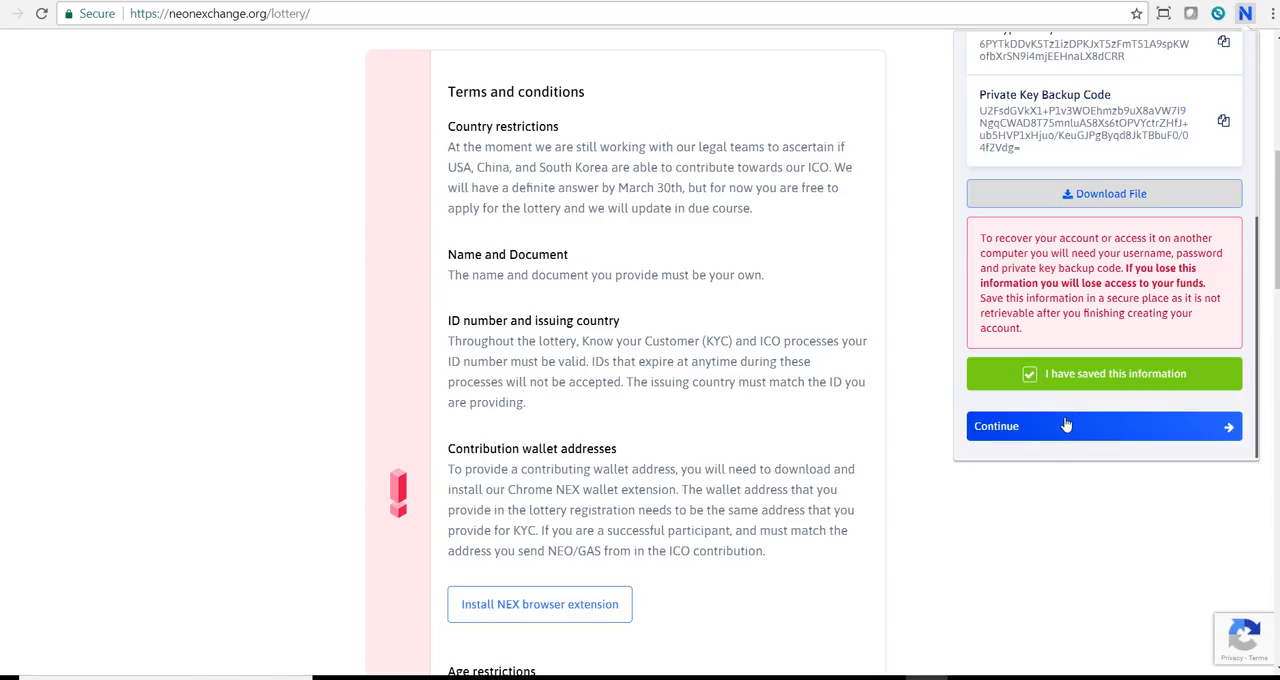
pyautogui.click(1066, 426)
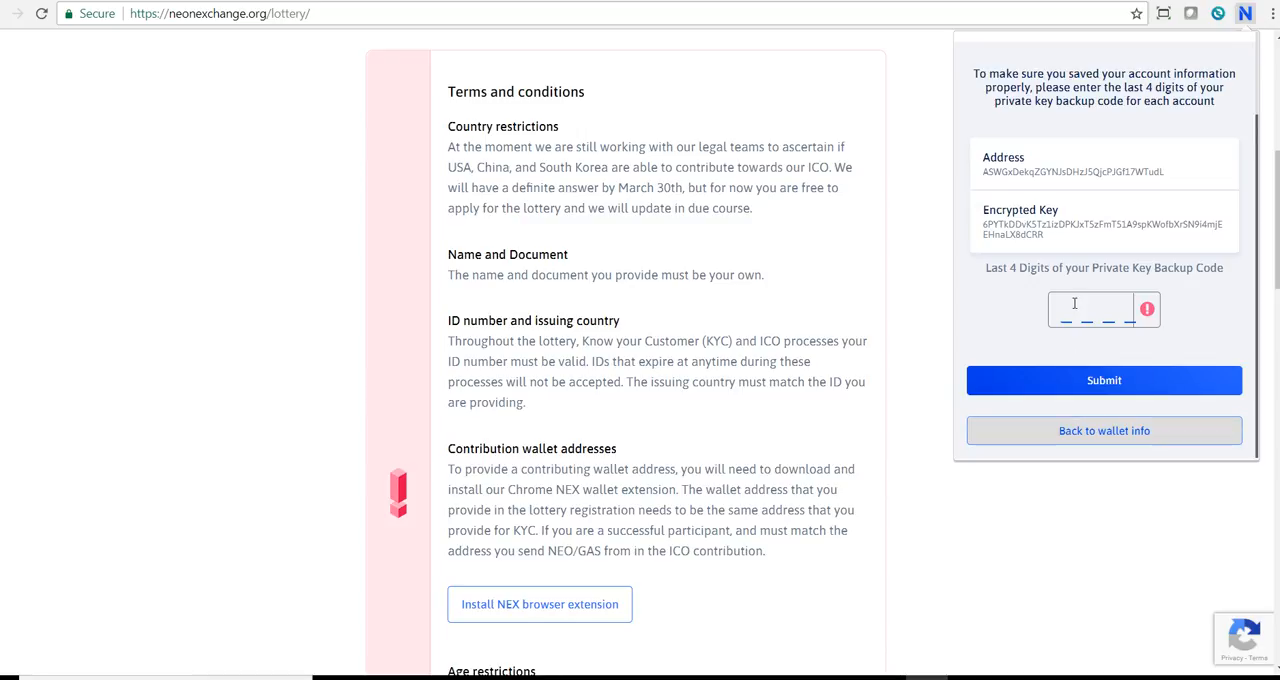
# Try to enter the last four characters of the private key backup code after checking it in the wallet information.
pyautogui.click(1135, 438)
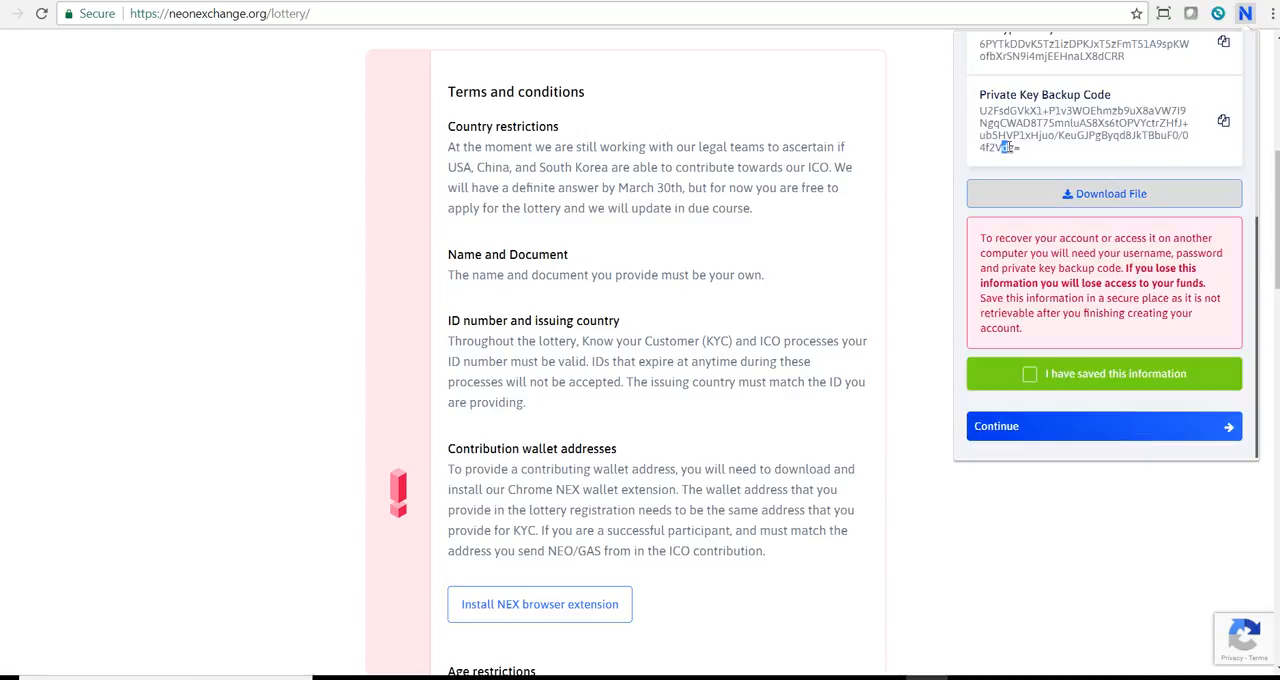
pyautogui.moveTo(1001, 147); pyautogui.dragTo(1014, 155)
pyautogui.click(1054, 297)
pyautogui.click(1029, 374)
pyautogui.click(1062, 424)
pyautogui.click(1066, 312)
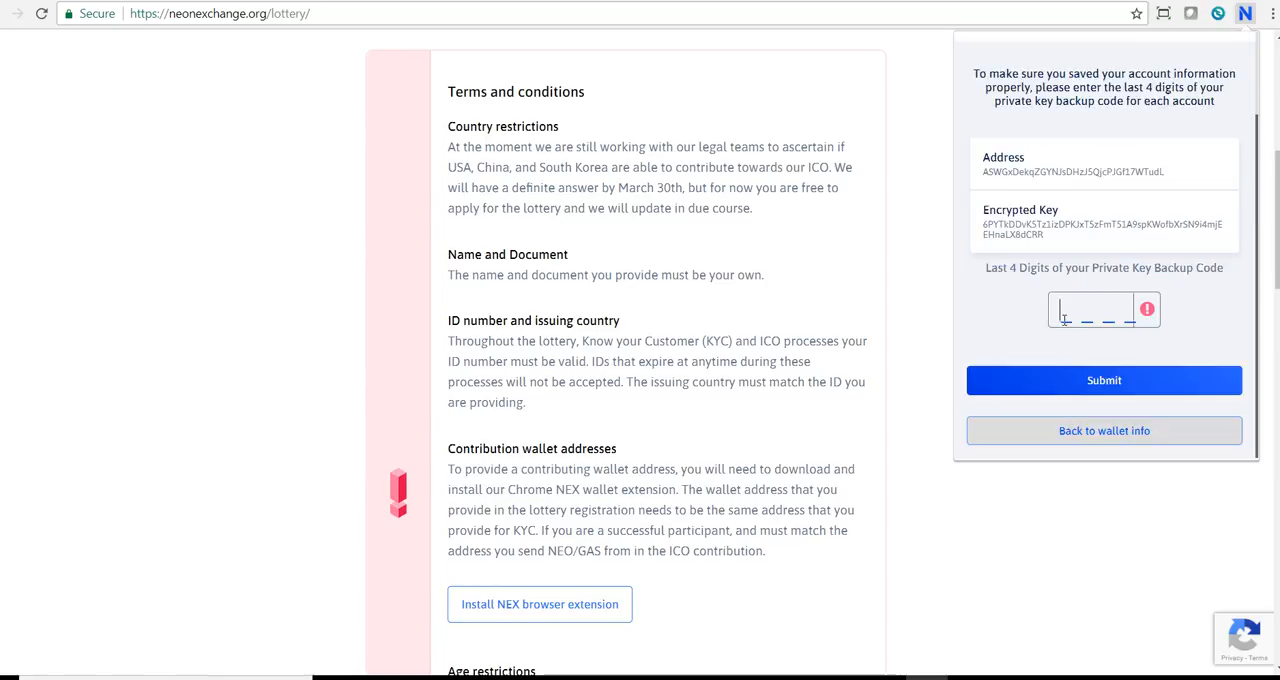
pyautogui.write('Vdg')
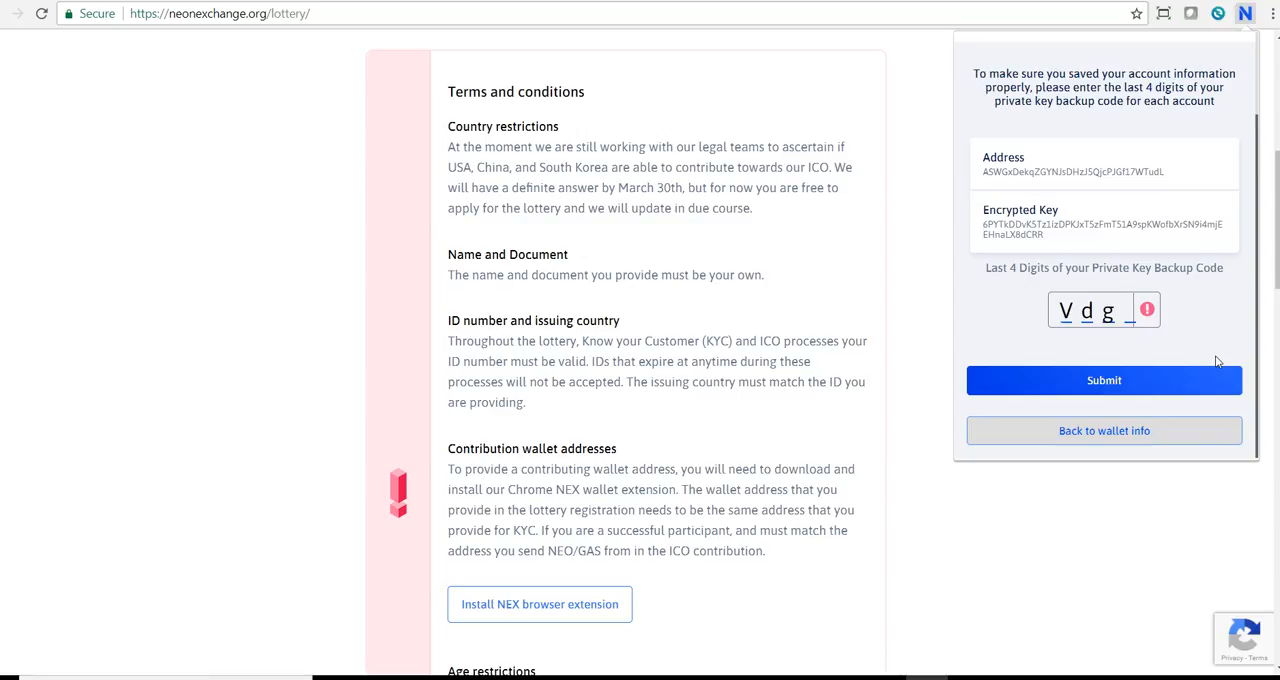
# Recheck the wallet information, enter the last four characters of the private key backup code and submit them.
pyautogui.click(1075, 431)
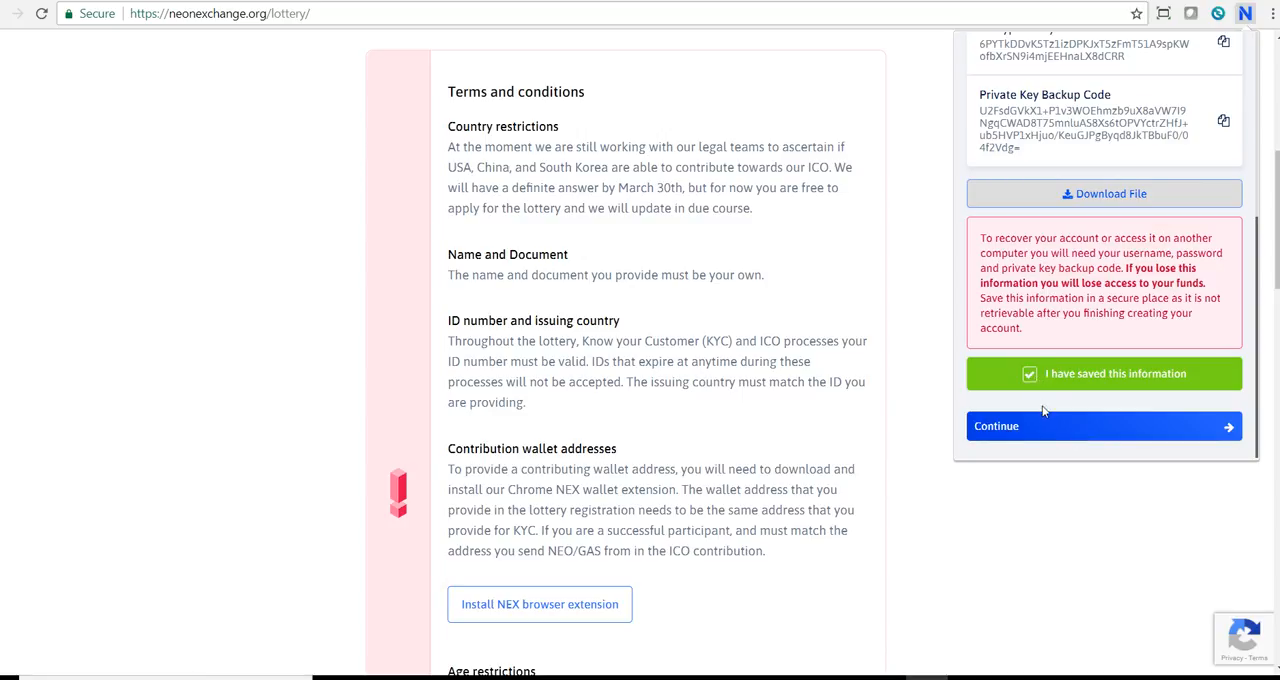
pyautogui.click(1031, 426)
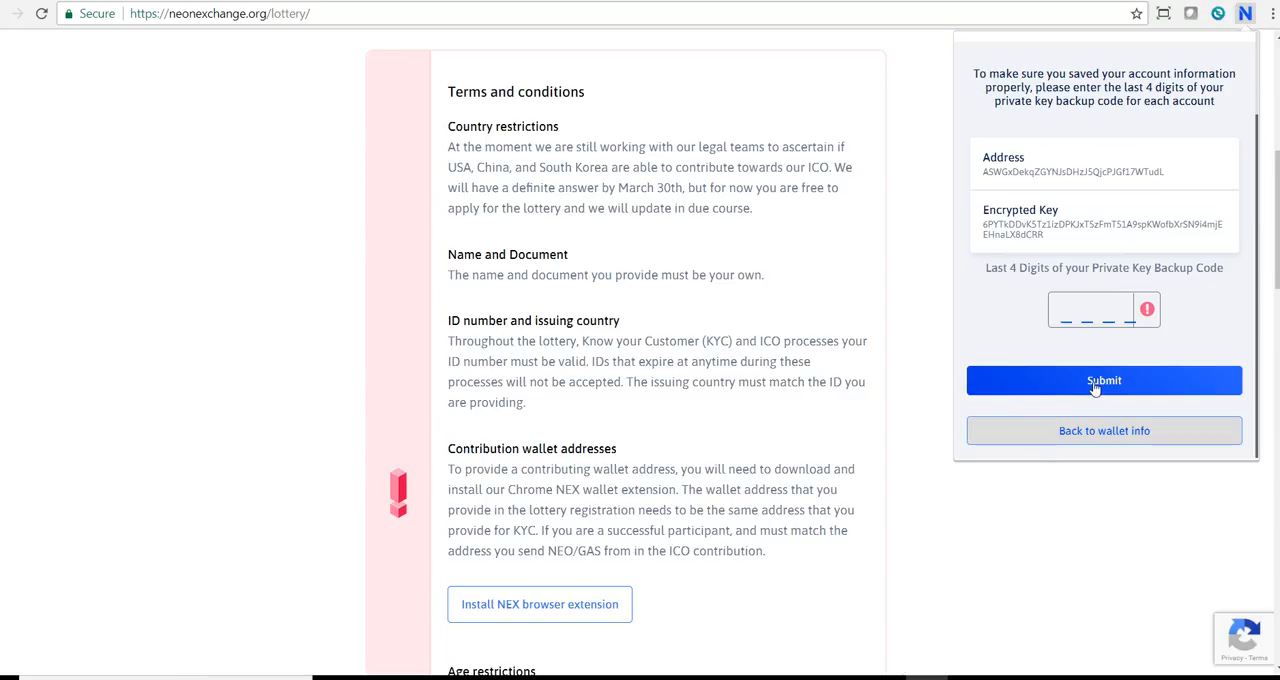
pyautogui.click(1085, 322)
pyautogui.write('Vdg=')
pyautogui.click(1100, 379)
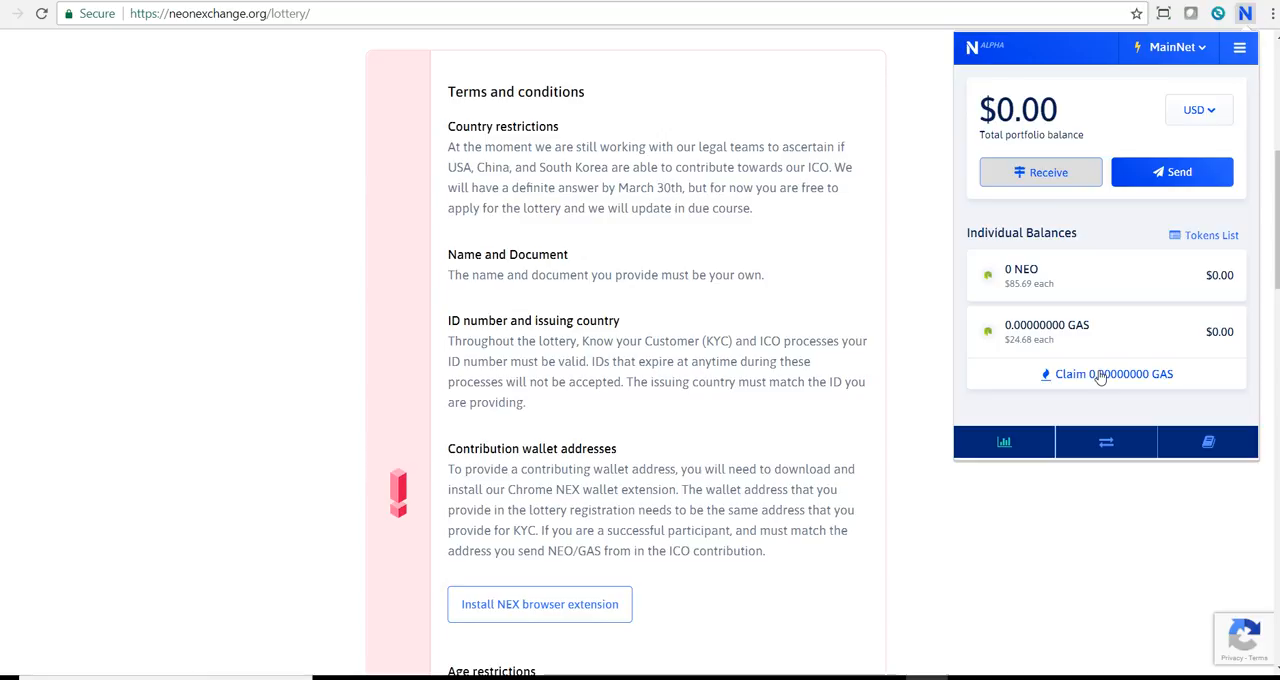